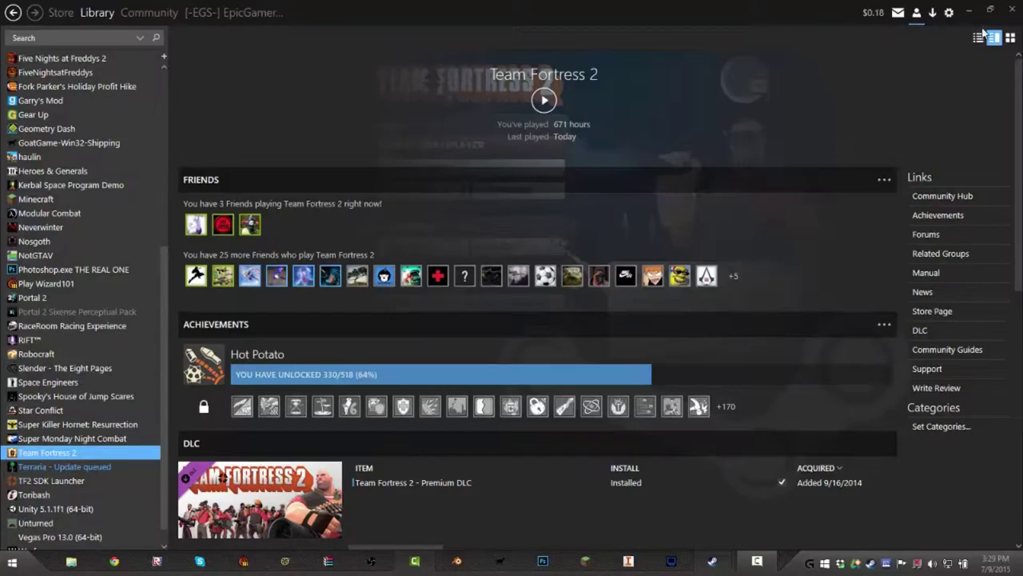
Step: Minimize the Steam library and load metroforsteam.com in Chrome
{"action": "left_click", "coordinate": [967, 12]}
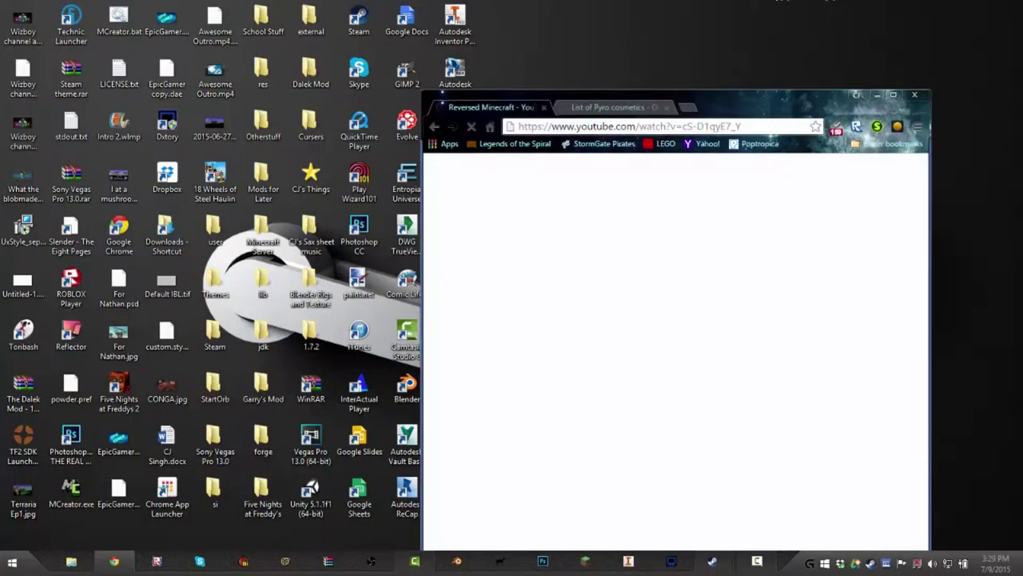
{"action": "left_click_drag", "start_coordinate": [746, 107], "coordinate": [266, 21]}
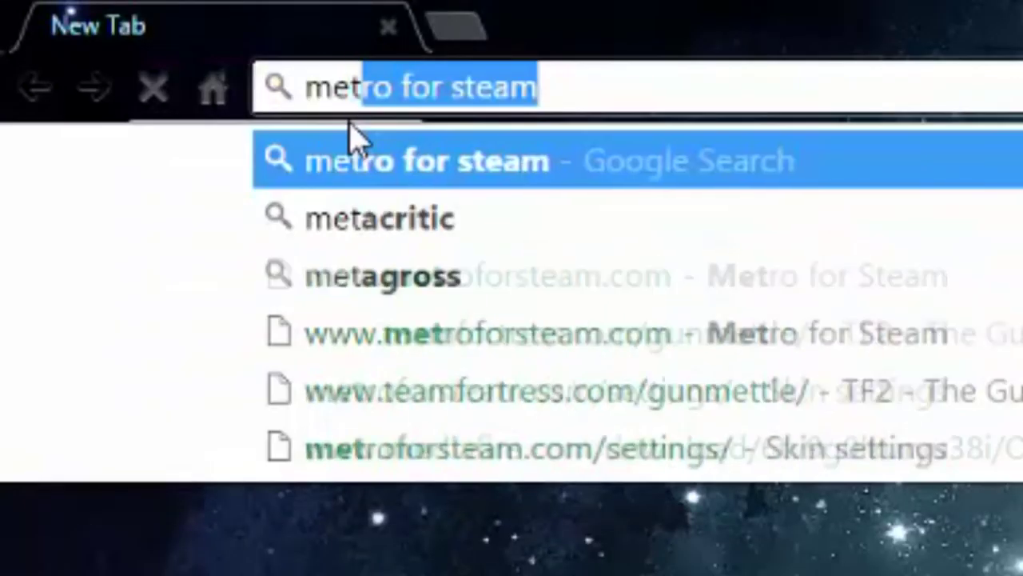
{"action": "type", "text": "forst"}
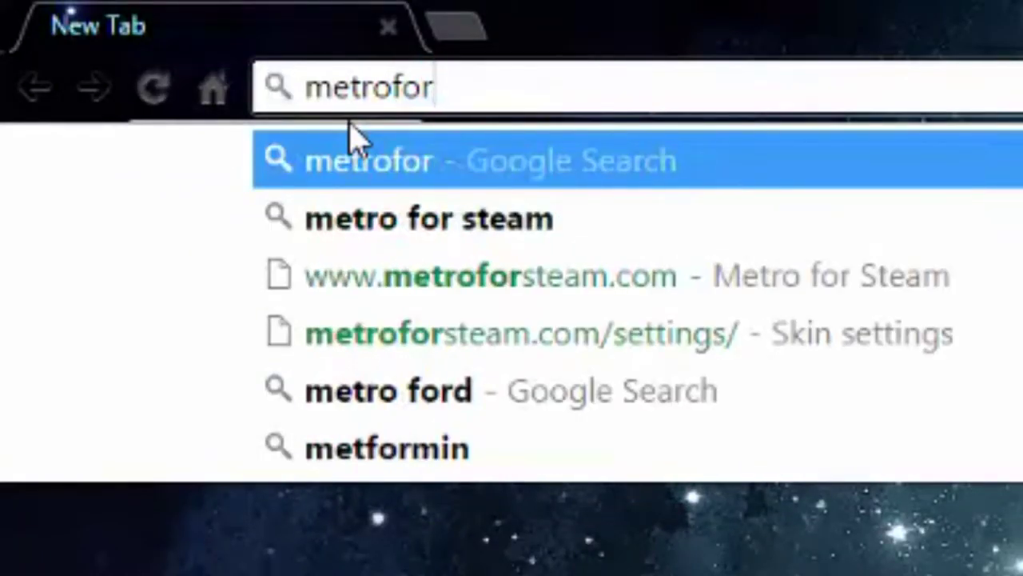
{"action": "type", "text": "eam"}
{"action": "key", "text": "Return"}
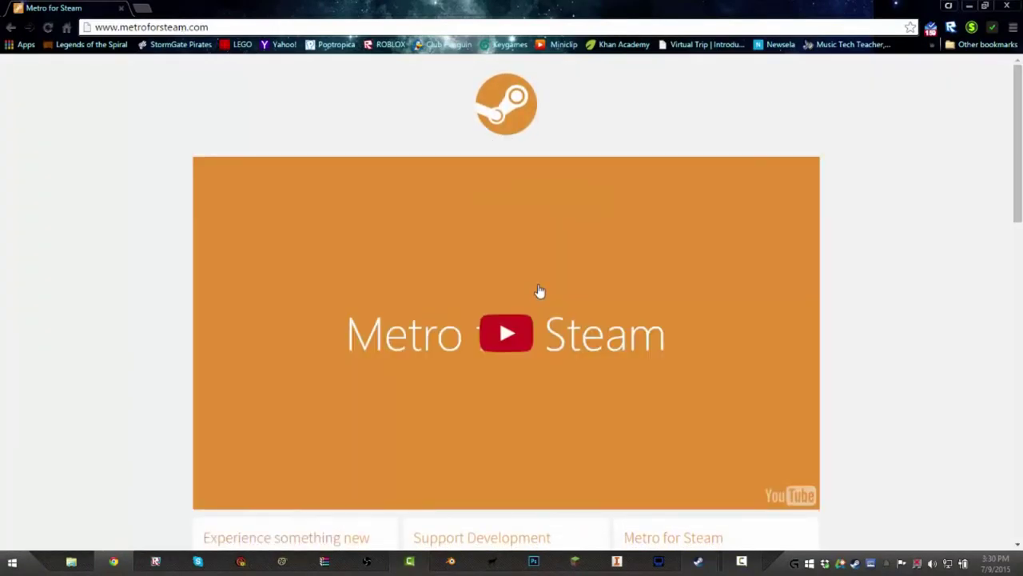
Step: Open the Metro for Steam 3.9.3 page on DeviantArt and download the skin's ZIP file
{"action": "scroll", "coordinate": [640, 332], "scroll_direction": "down", "scroll_amount": 5}
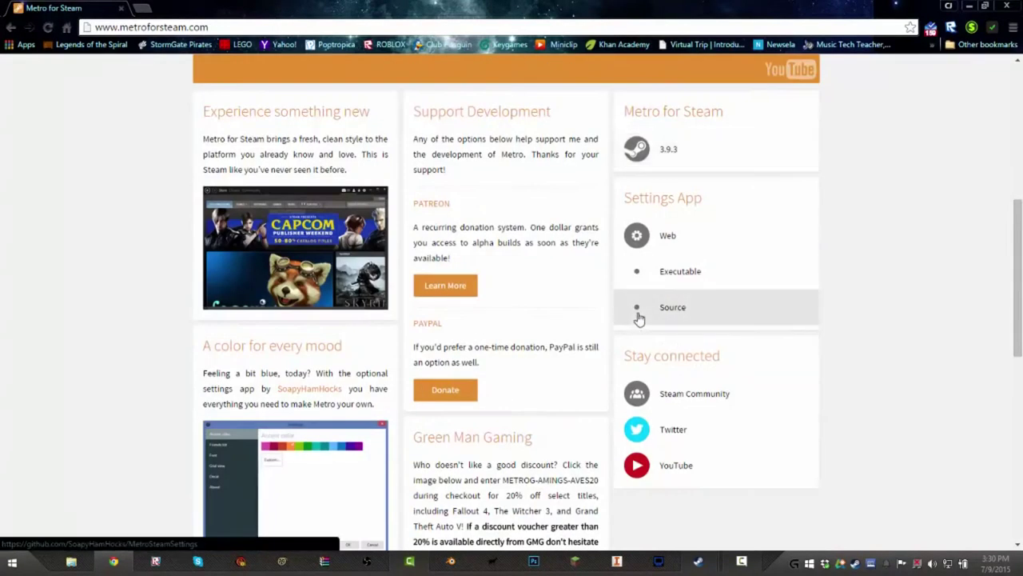
{"action": "left_click", "coordinate": [639, 318]}
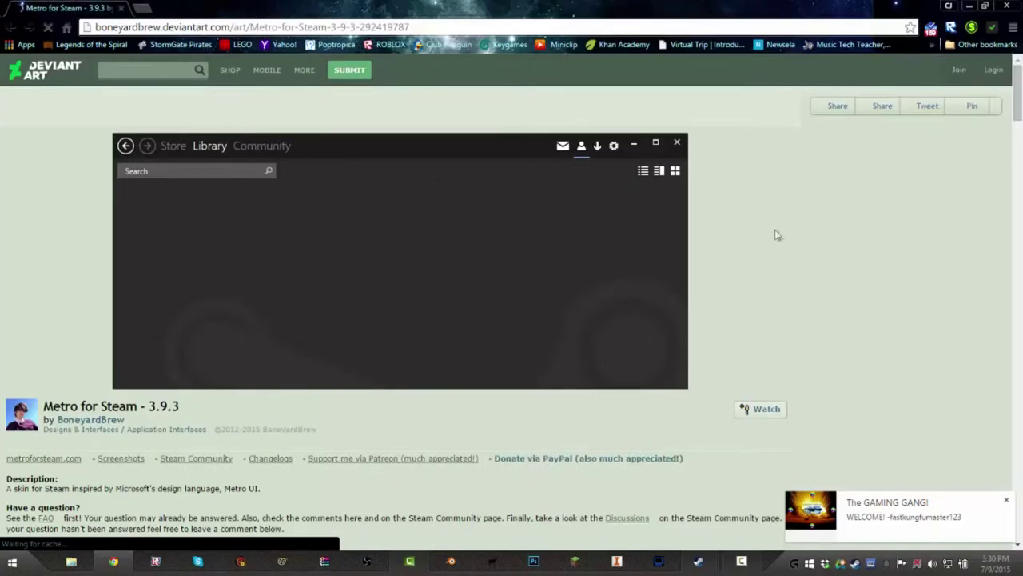
{"action": "scroll", "coordinate": [771, 233], "scroll_direction": "down", "scroll_amount": 1}
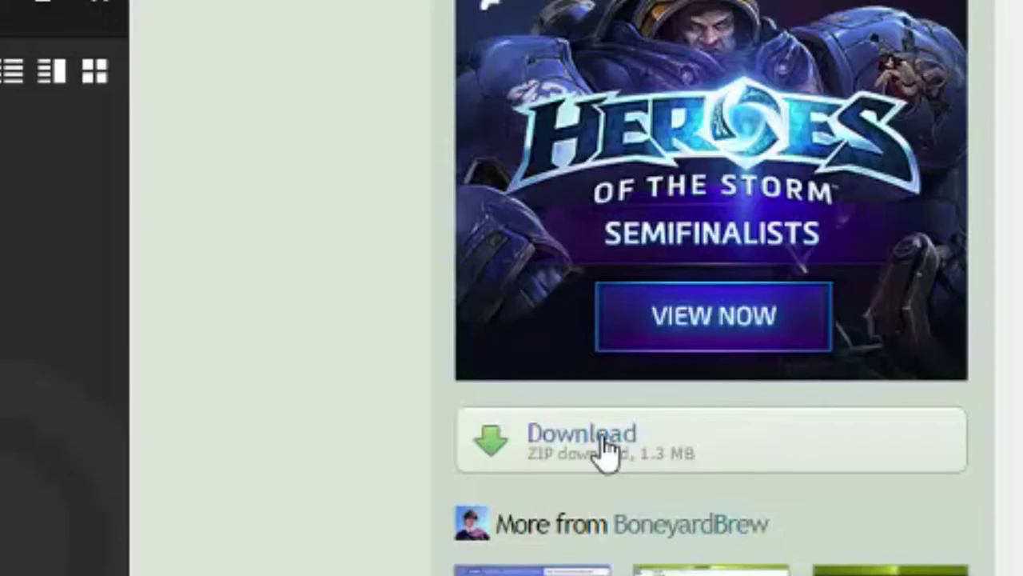
{"action": "left_click", "coordinate": [604, 444]}
{"action": "left_click", "coordinate": [604, 446]}
{"action": "left_click", "coordinate": [604, 445]}
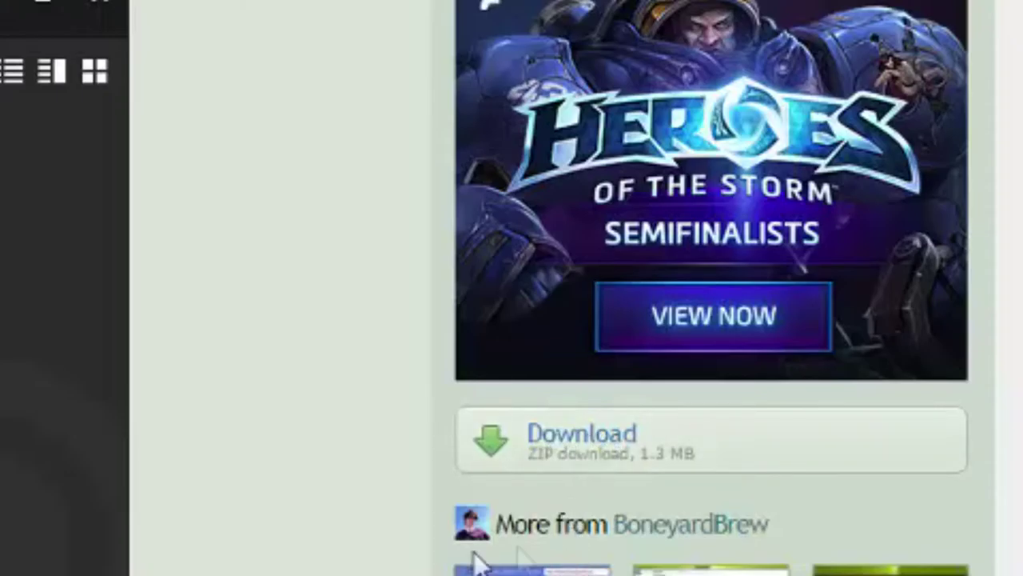
{"action": "left_click", "coordinate": [725, 460]}
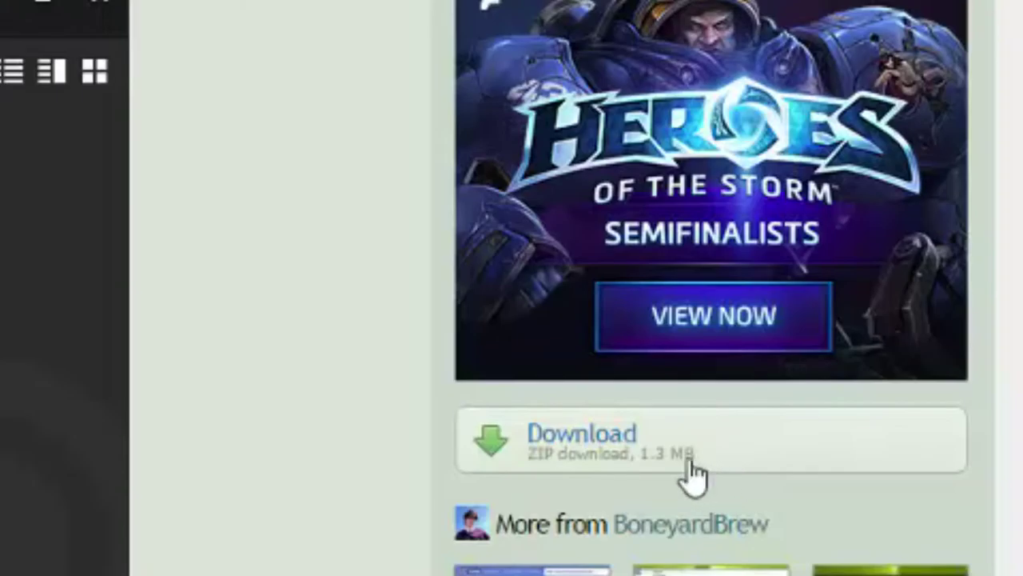
{"action": "left_click", "coordinate": [570, 439]}
{"action": "left_click", "coordinate": [570, 439]}
{"action": "left_click", "coordinate": [637, 435]}
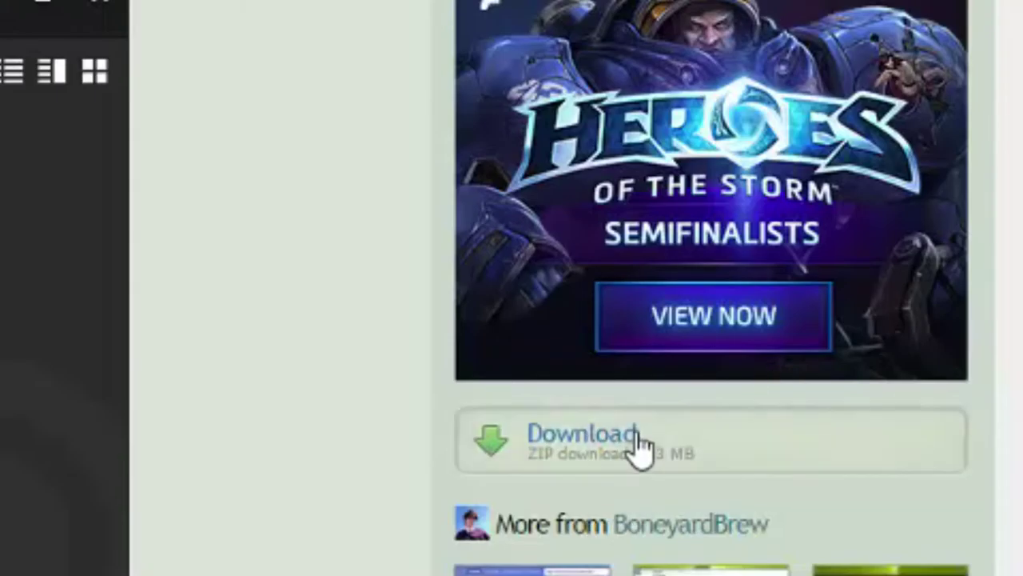
{"action": "left_click", "coordinate": [637, 435]}
{"action": "left_click", "coordinate": [646, 439]}
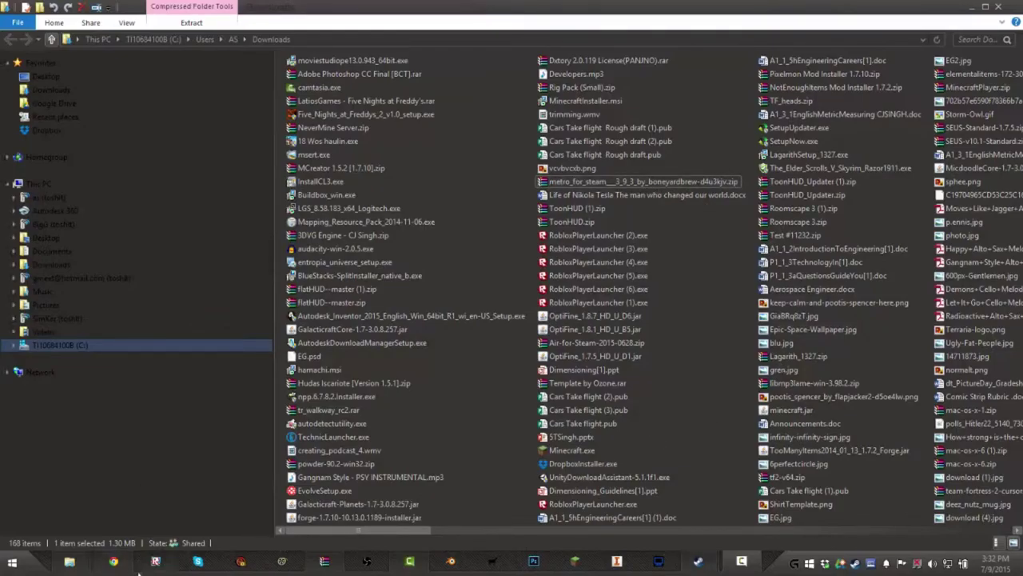
Step: Close the Chrome downloads page and open the metro_for_steam ZIP from the Downloads folder in WinRAR, dismissing the license reminder
{"action": "left_click", "coordinate": [116, 562]}
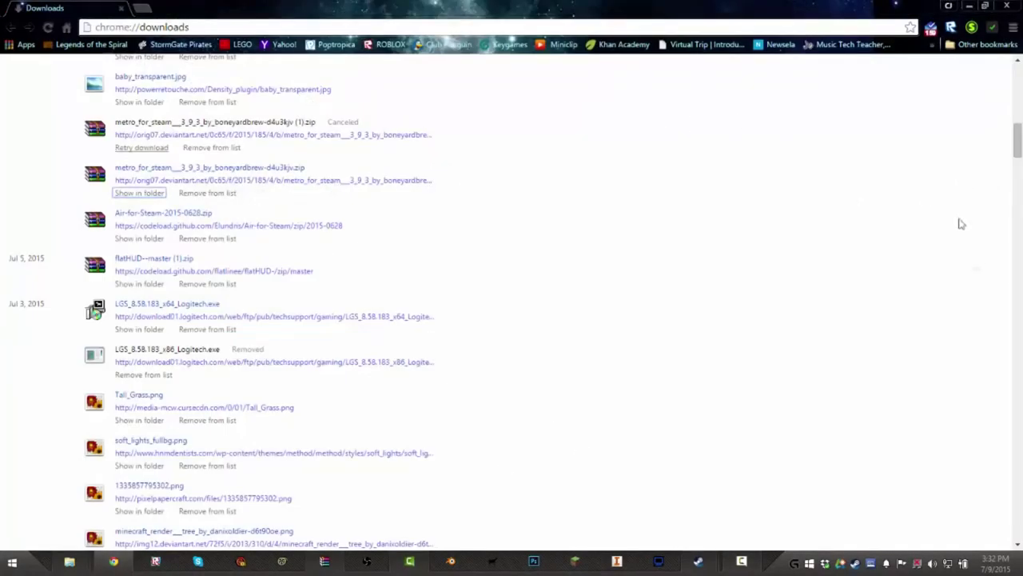
{"action": "left_click", "coordinate": [1007, 5]}
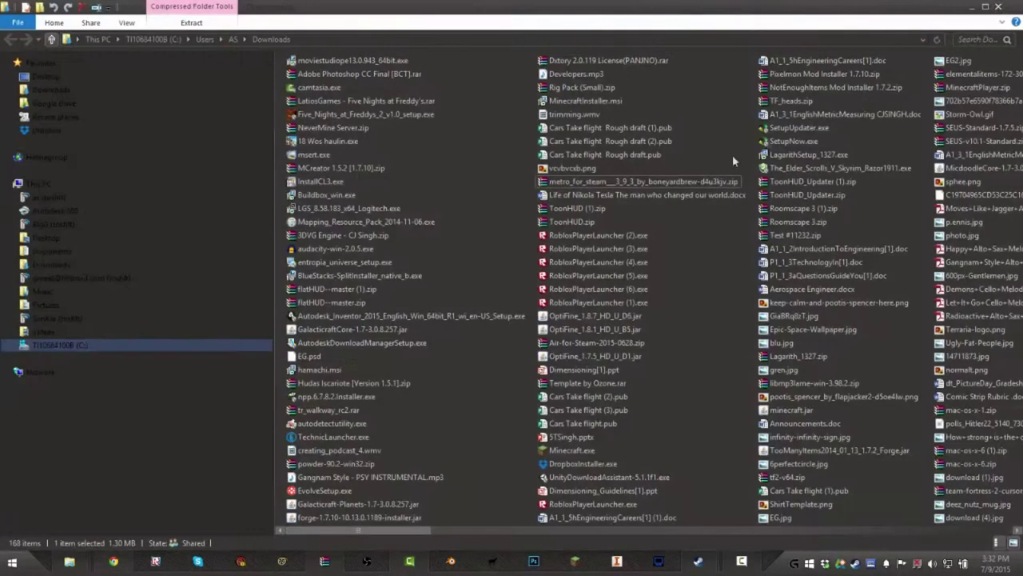
{"action": "double_click", "coordinate": [619, 180]}
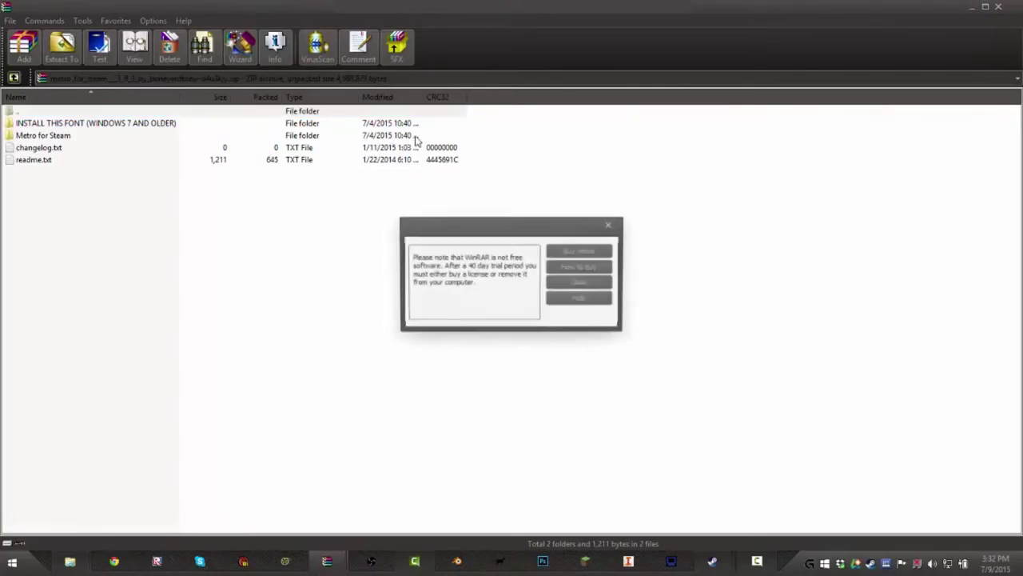
{"action": "left_click", "coordinate": [611, 225]}
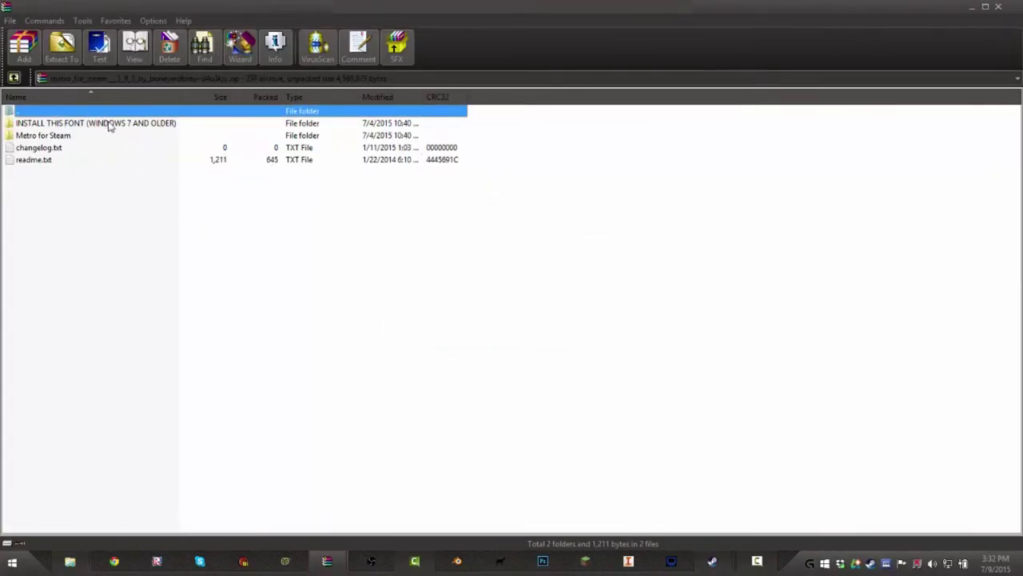
Step: Look through the archive's font folder and its Metro for Steam folder, leaving all names as they are, and close the archive
{"action": "double_click", "coordinate": [174, 127]}
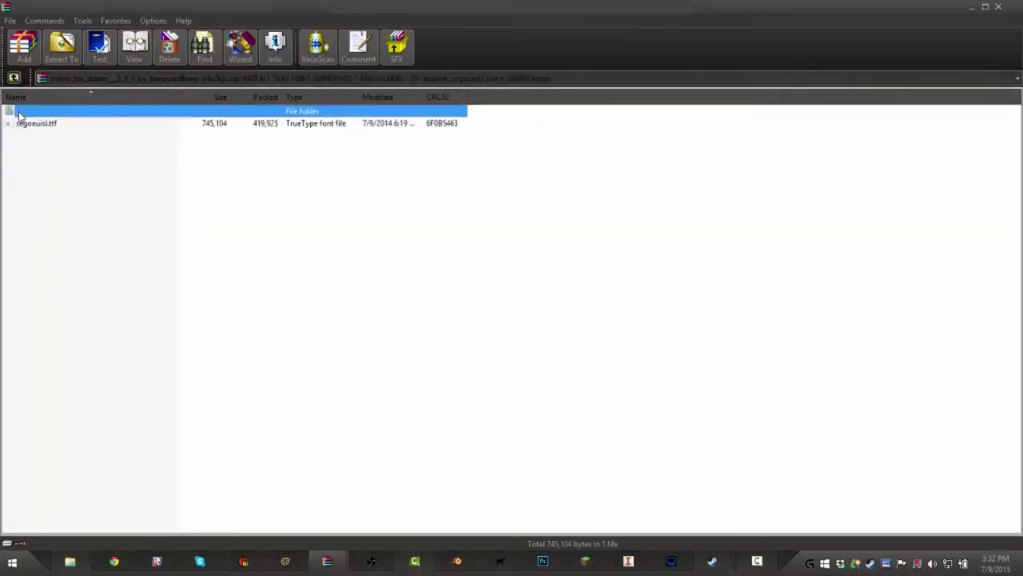
{"action": "double_click", "coordinate": [44, 137]}
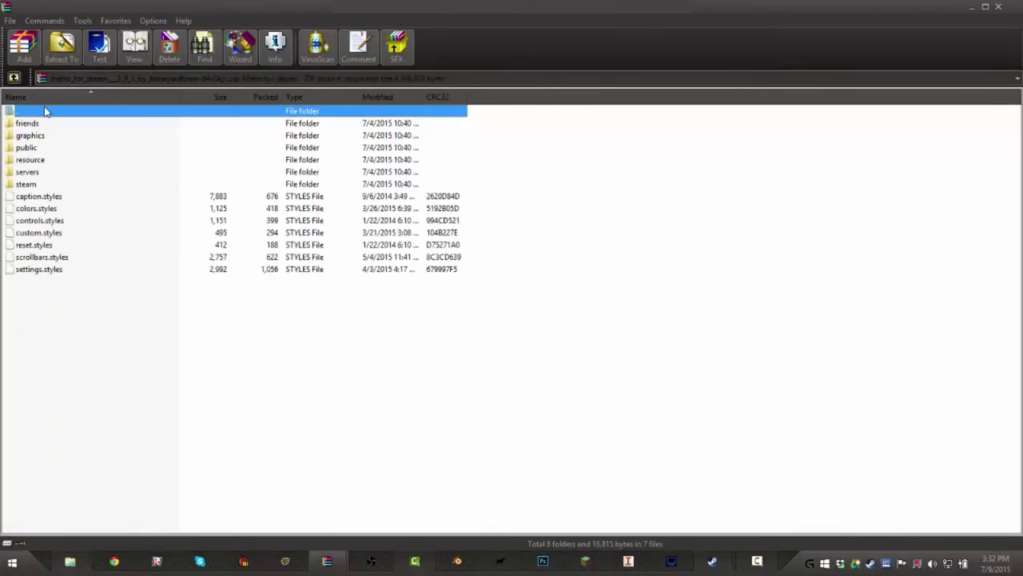
{"action": "double_click", "coordinate": [46, 112]}
{"action": "key", "text": "F2"}
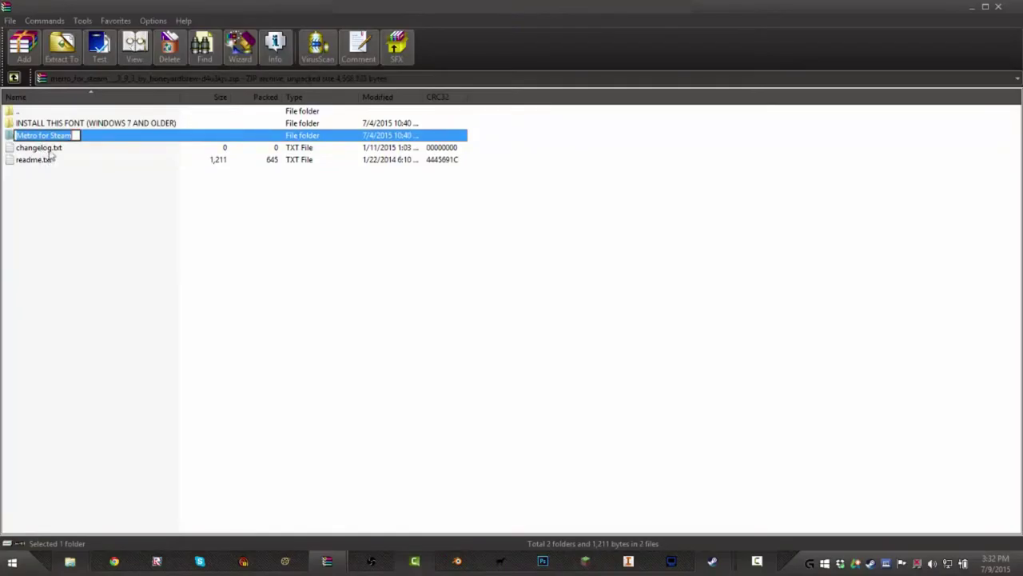
{"action": "key", "text": "Escape"}
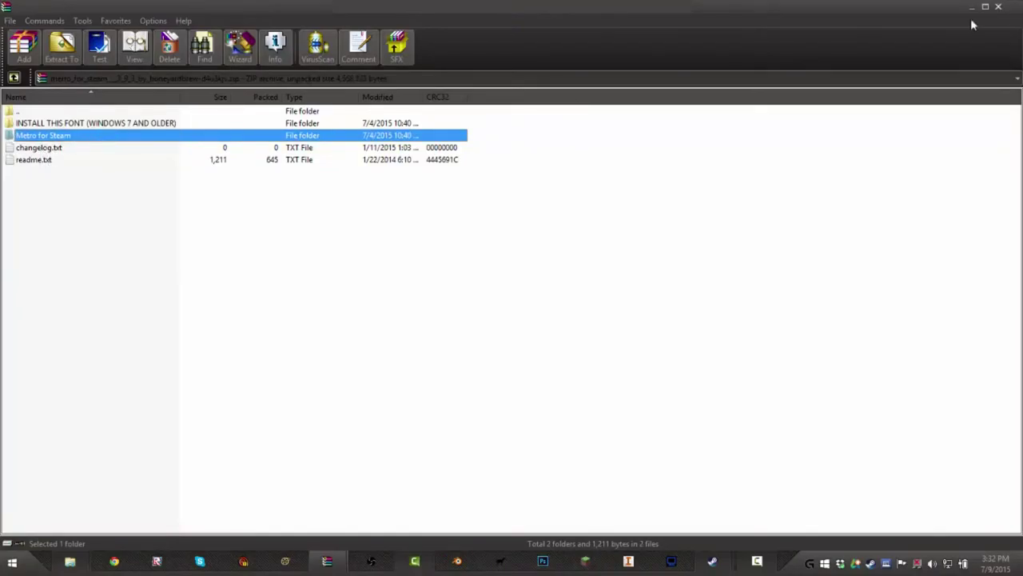
{"action": "left_click", "coordinate": [997, 7]}
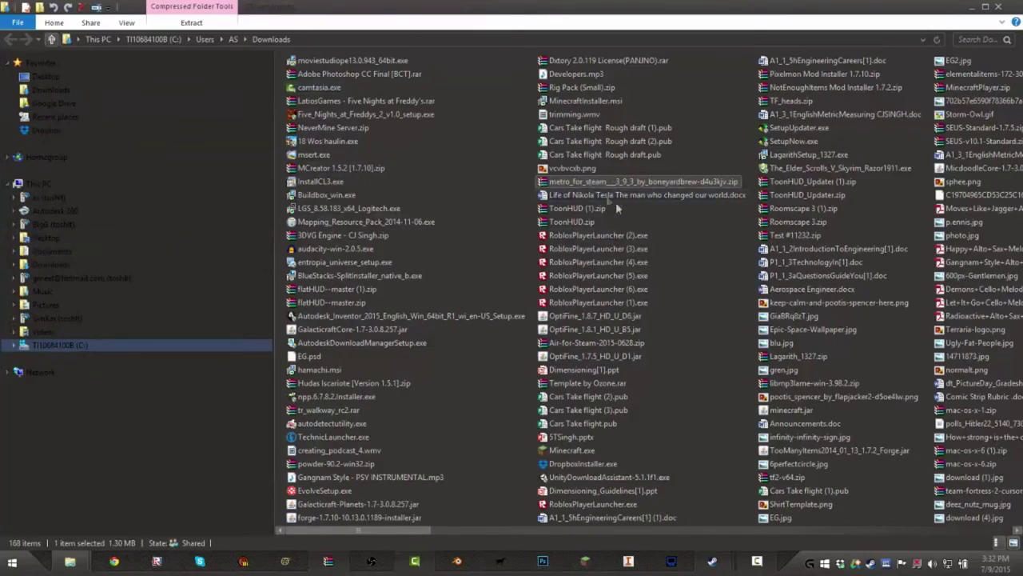
Step: Extract the metro_for_steam ZIP directly into the Downloads folder and minimize the extraction progress window
{"action": "right_click", "coordinate": [592, 183]}
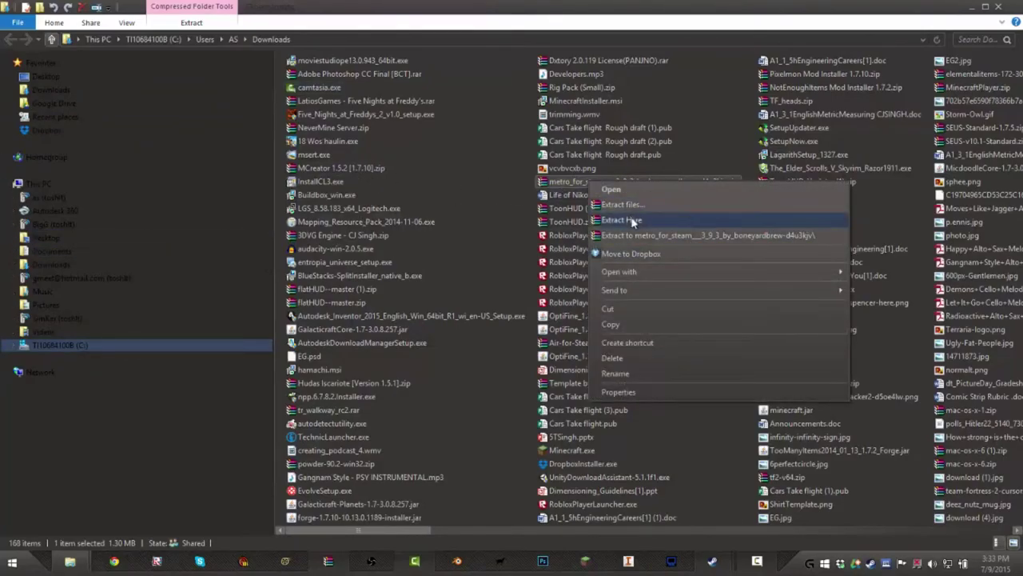
{"action": "left_click", "coordinate": [671, 215]}
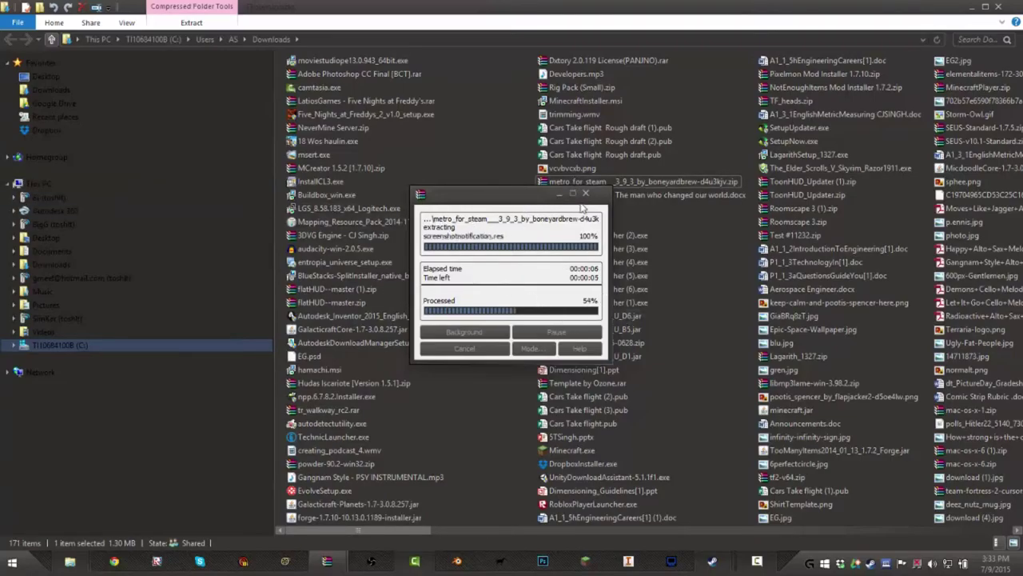
{"action": "left_click", "coordinate": [559, 195]}
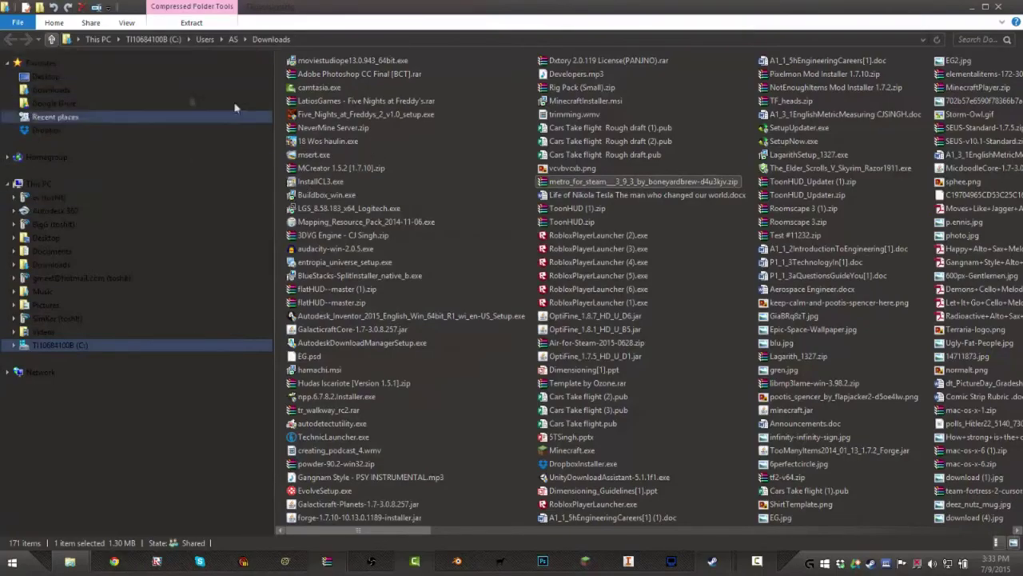
Step: Open the skins folder inside the Desktop's Steam folder in a separate Explorer window, and minimize that window
{"action": "left_click", "coordinate": [973, 11]}
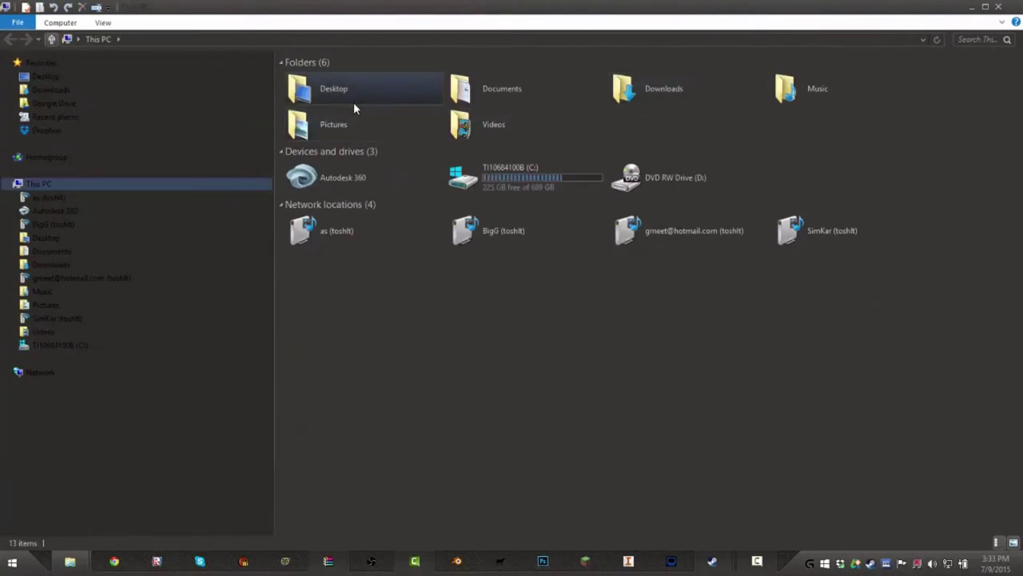
{"action": "double_click", "coordinate": [354, 105]}
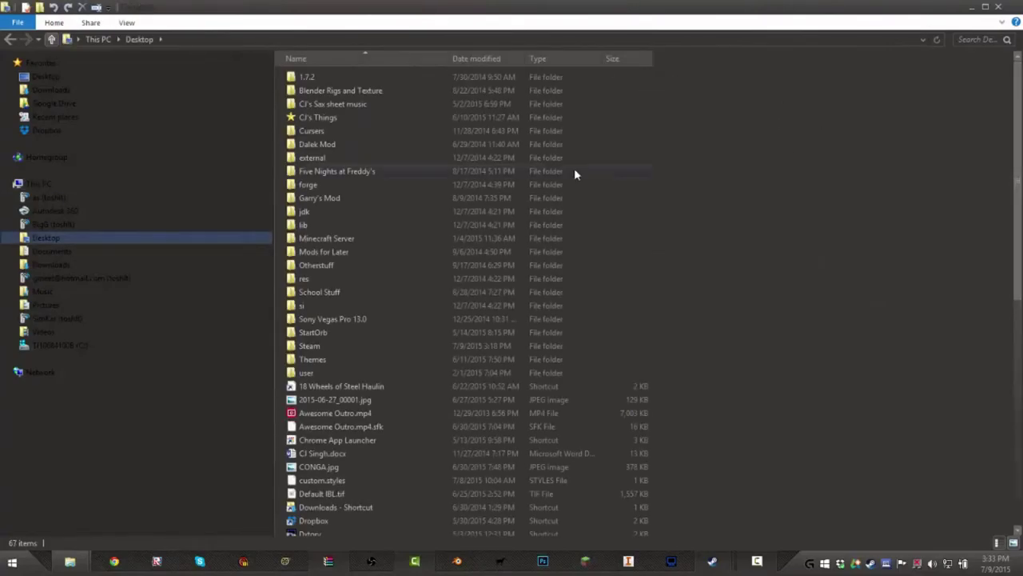
{"action": "double_click", "coordinate": [352, 346]}
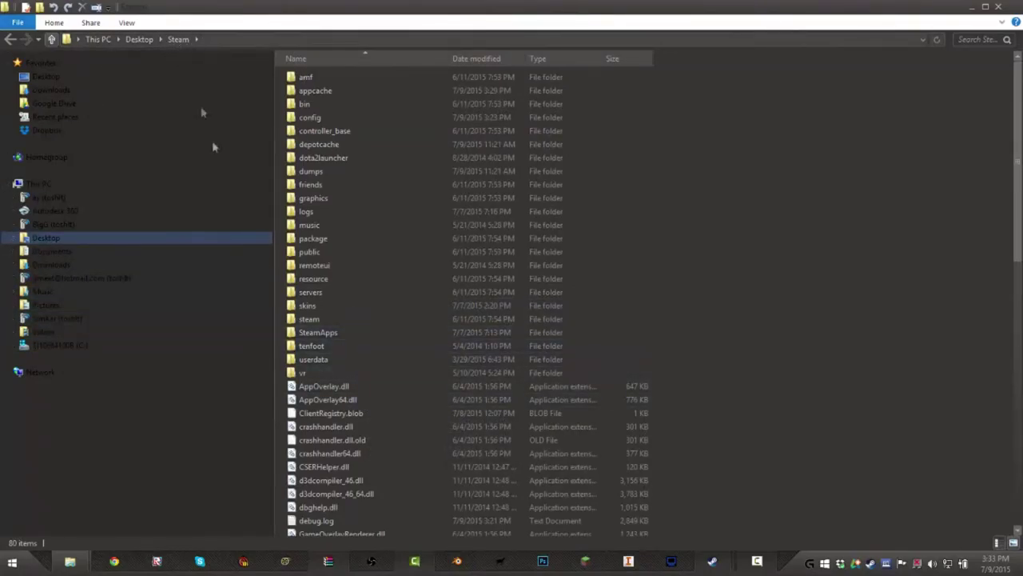
{"action": "double_click", "coordinate": [321, 332]}
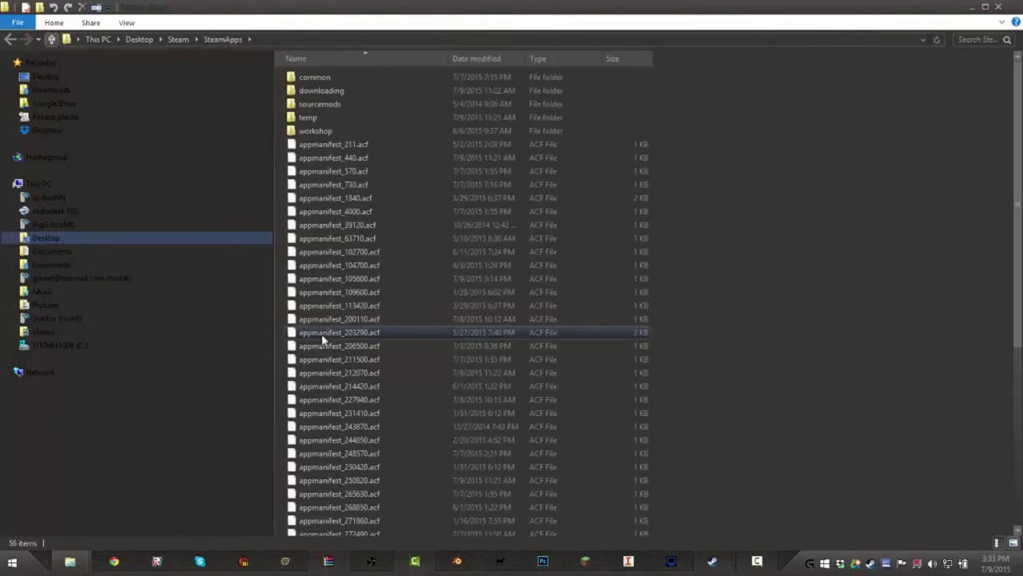
{"action": "key", "text": "BackSpace"}
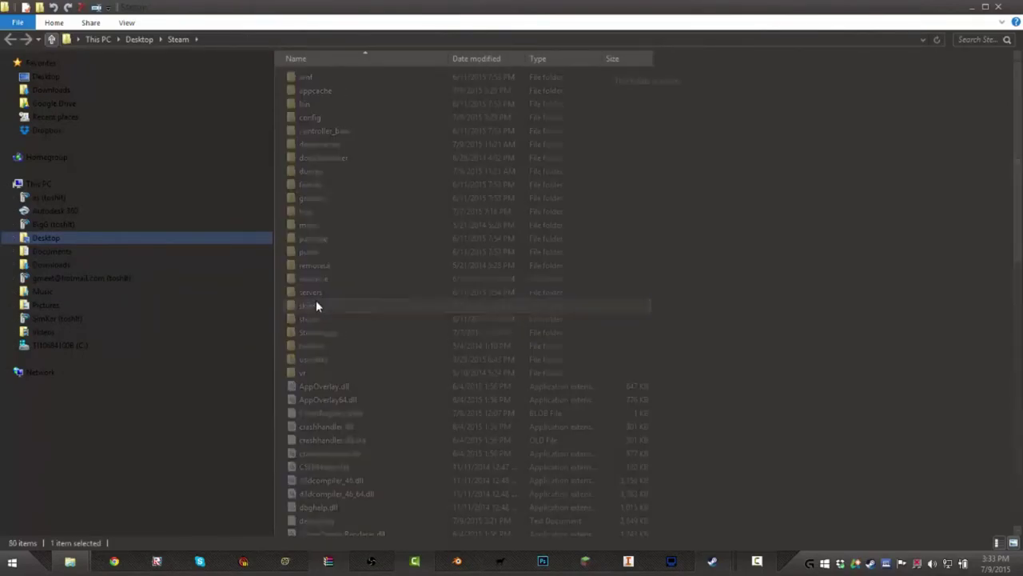
{"action": "double_click", "coordinate": [316, 304]}
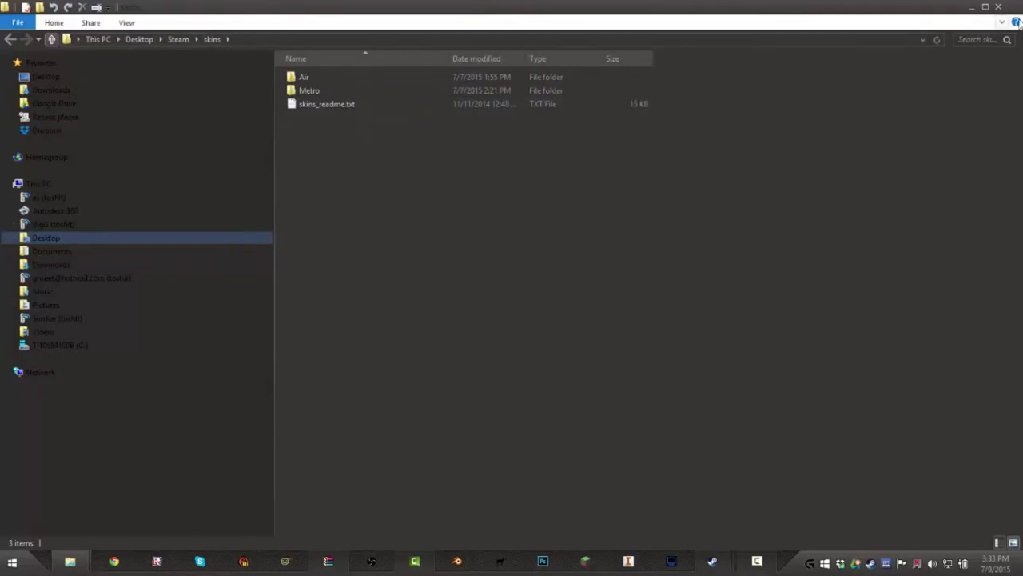
{"action": "left_click", "coordinate": [970, 8]}
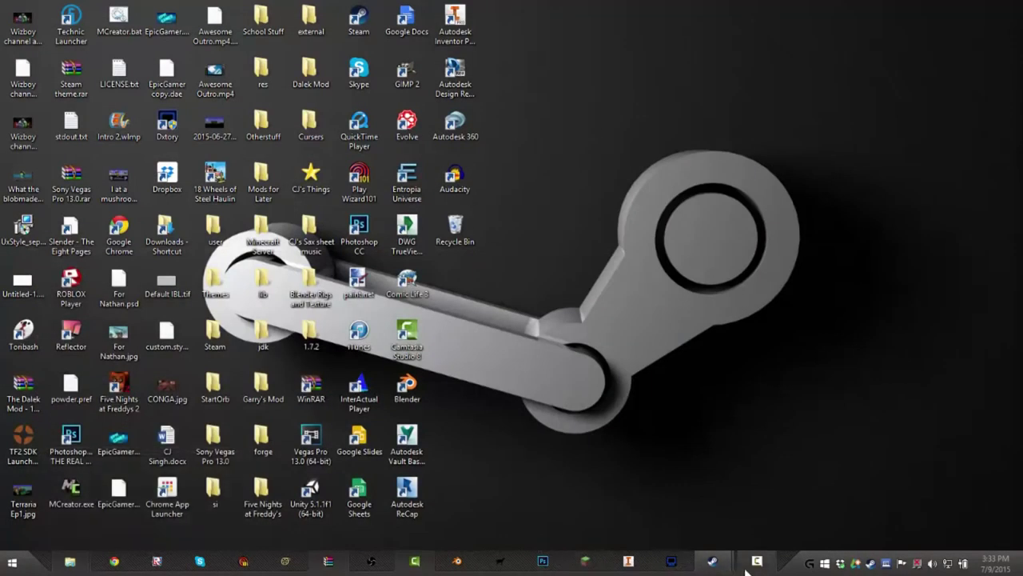
Step: Bring up the WinRAR window showing the Metro for Steam archive and close it
{"action": "left_click", "coordinate": [328, 560]}
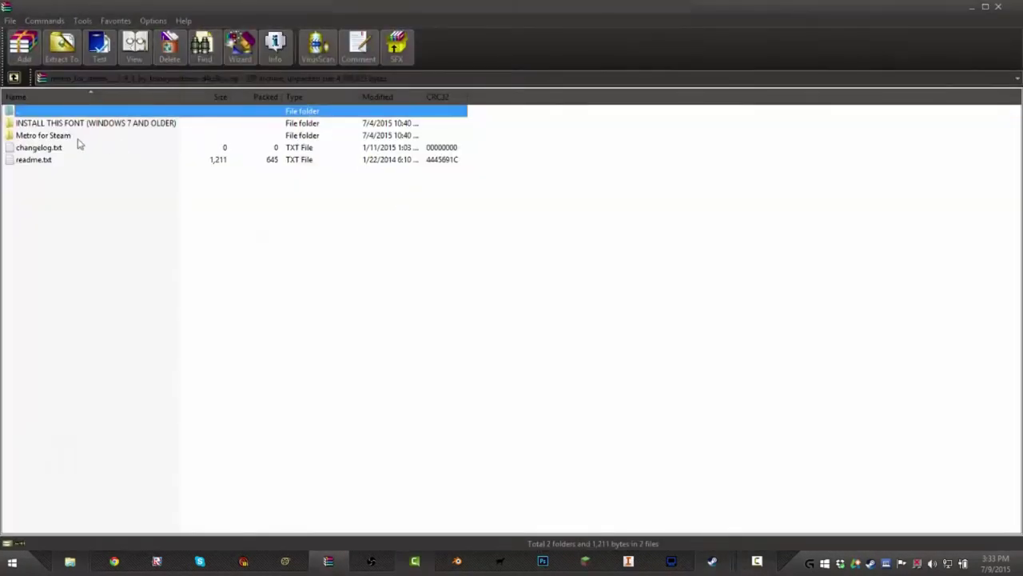
{"action": "left_click", "coordinate": [46, 137]}
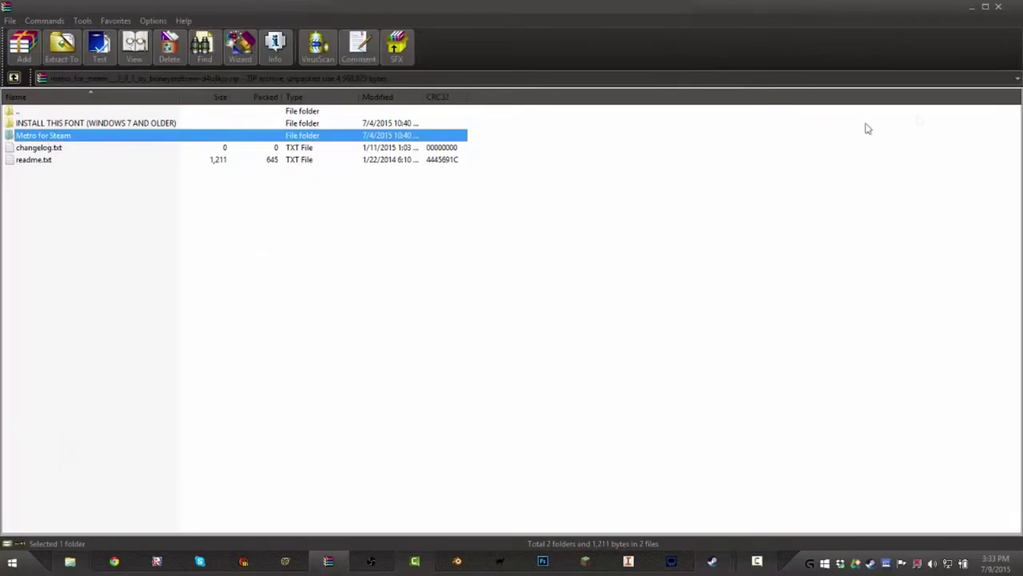
{"action": "left_click", "coordinate": [998, 6]}
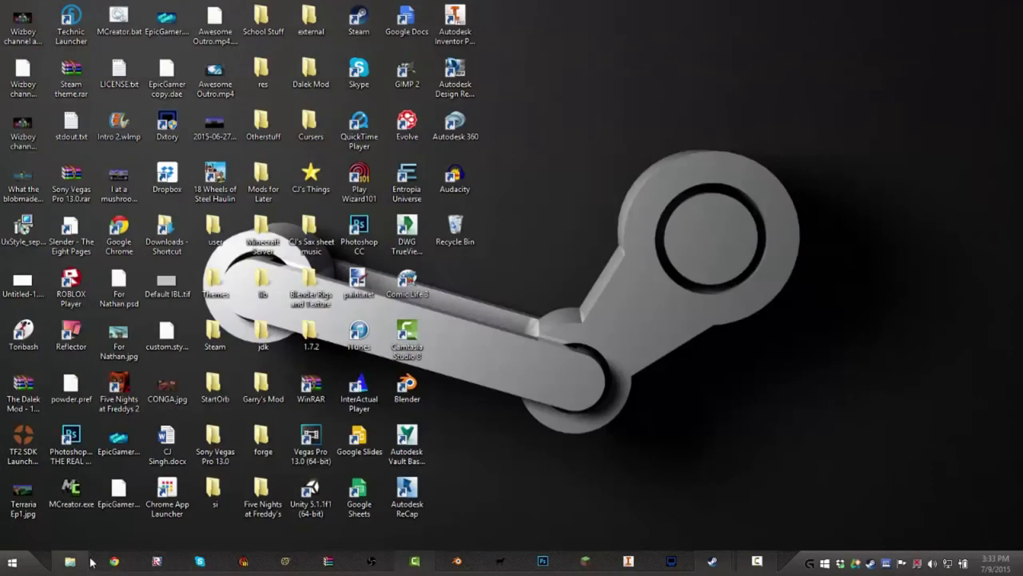
Step: Bring up the Downloads folder and look through it for the extracted Metro for Steam folder
{"action": "mouse_move", "coordinate": [88, 562]}
{"action": "left_click", "coordinate": [220, 515]}
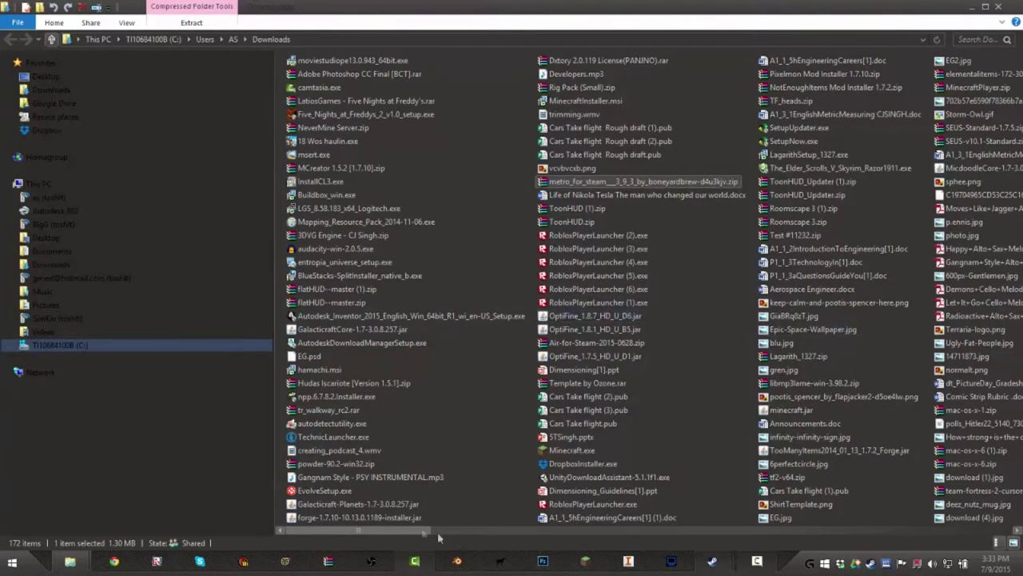
{"action": "left_click_drag", "start_coordinate": [378, 532], "coordinate": [875, 493]}
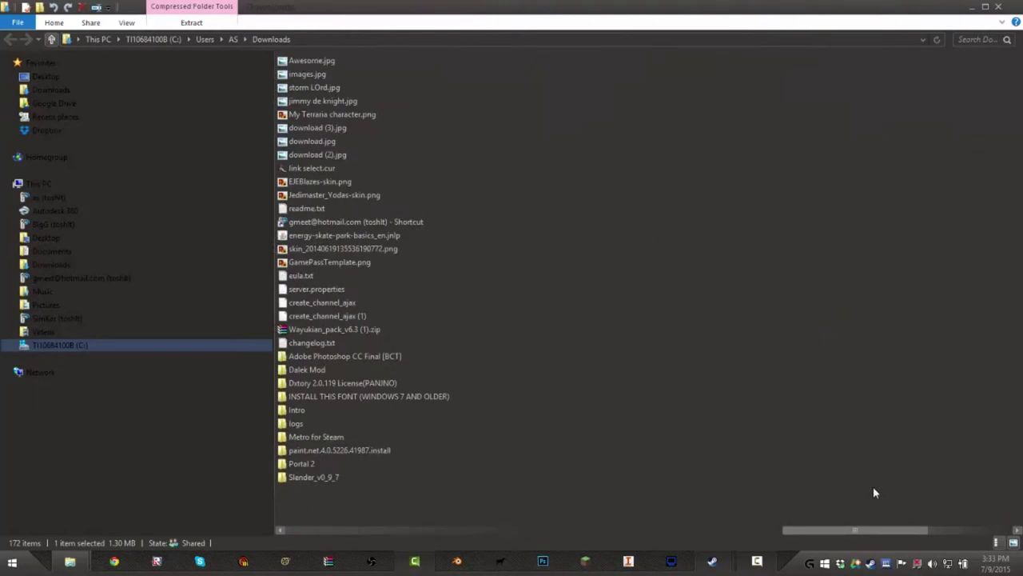
{"action": "left_click_drag", "start_coordinate": [875, 492], "coordinate": [134, 478]}
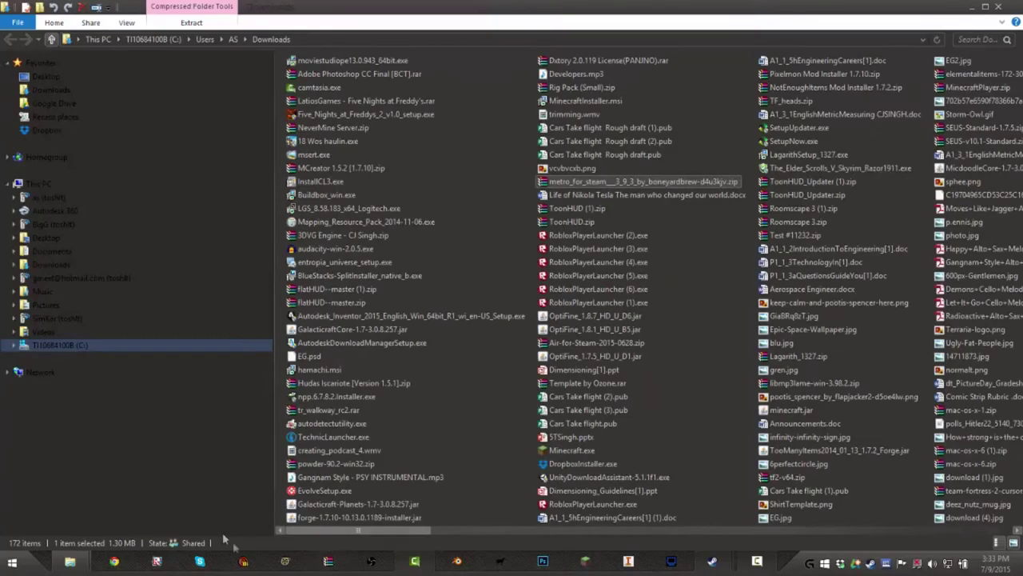
Step: Look at the contents of the skins folder and close both the skins and Downloads windows
{"action": "mouse_move", "coordinate": [70, 561]}
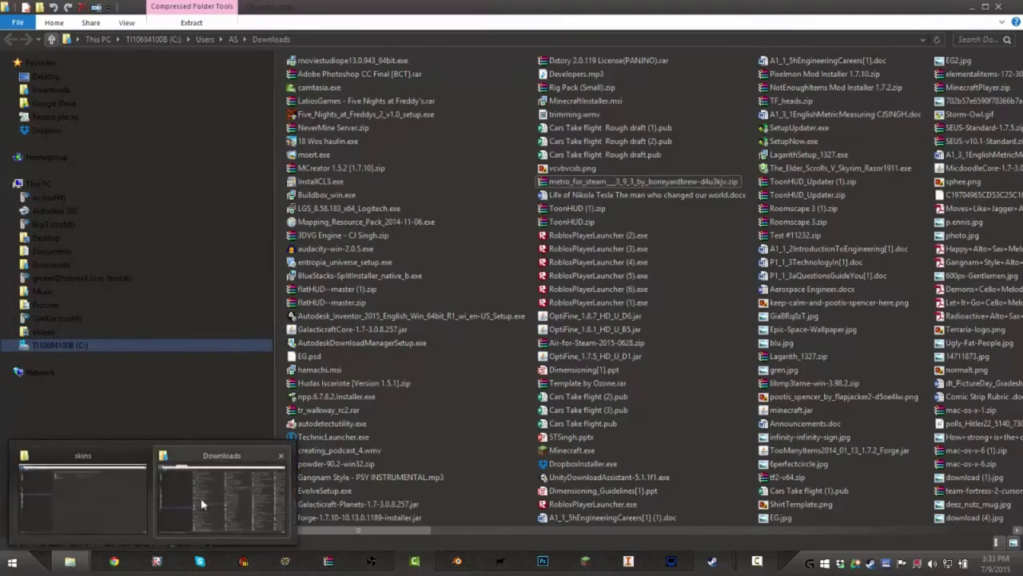
{"action": "left_click", "coordinate": [109, 498]}
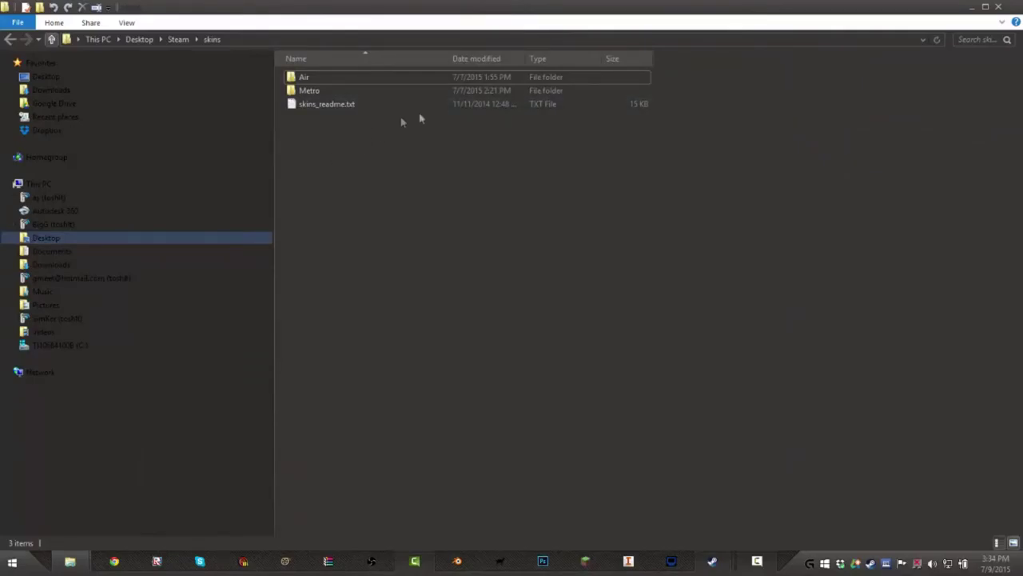
{"action": "left_click", "coordinate": [1001, 7]}
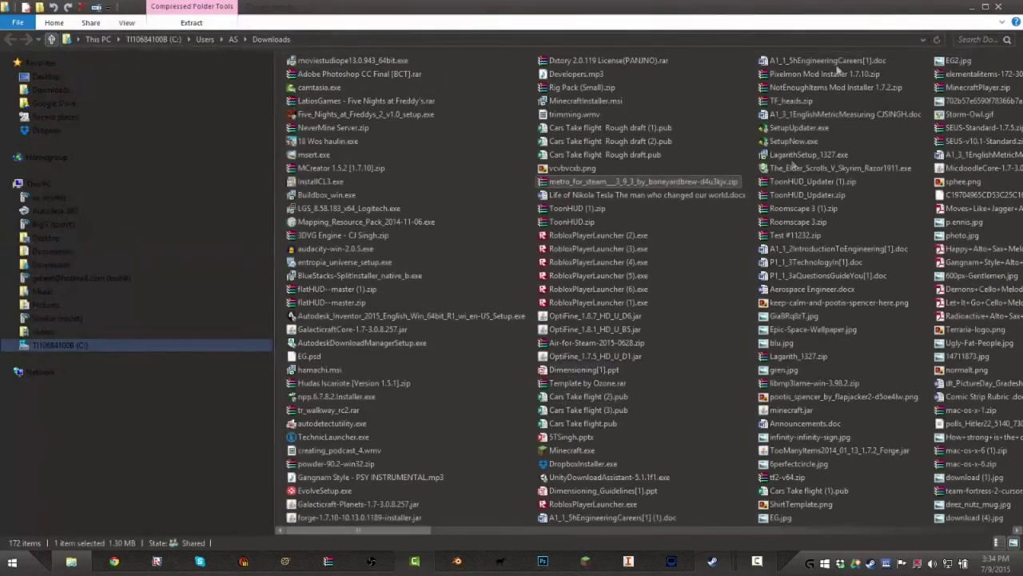
{"action": "left_click", "coordinate": [1001, 7]}
Step: Switch to the main Steam window and open the Interface page of its settings
{"action": "mouse_move", "coordinate": [712, 562]}
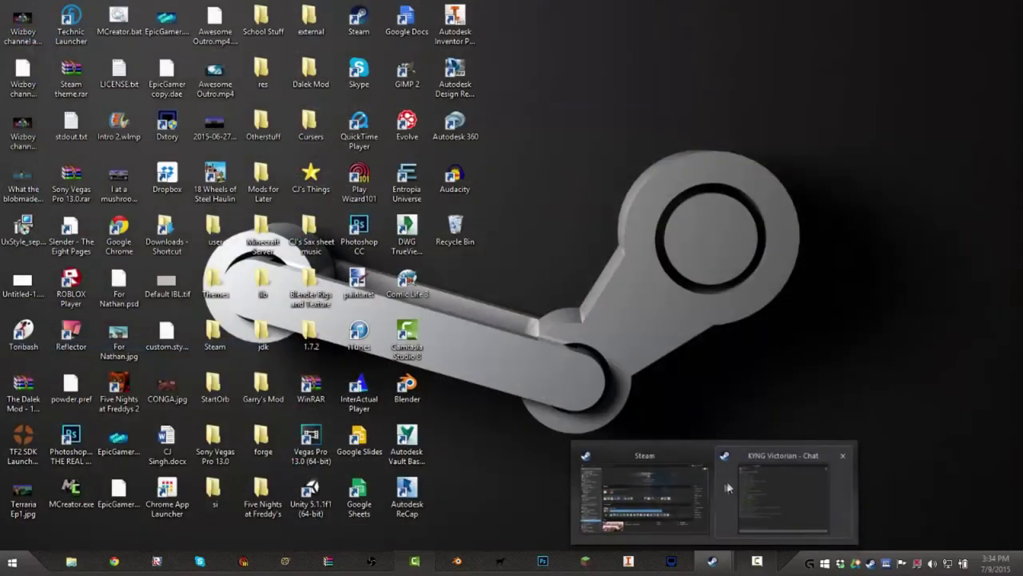
{"action": "left_click", "coordinate": [644, 491]}
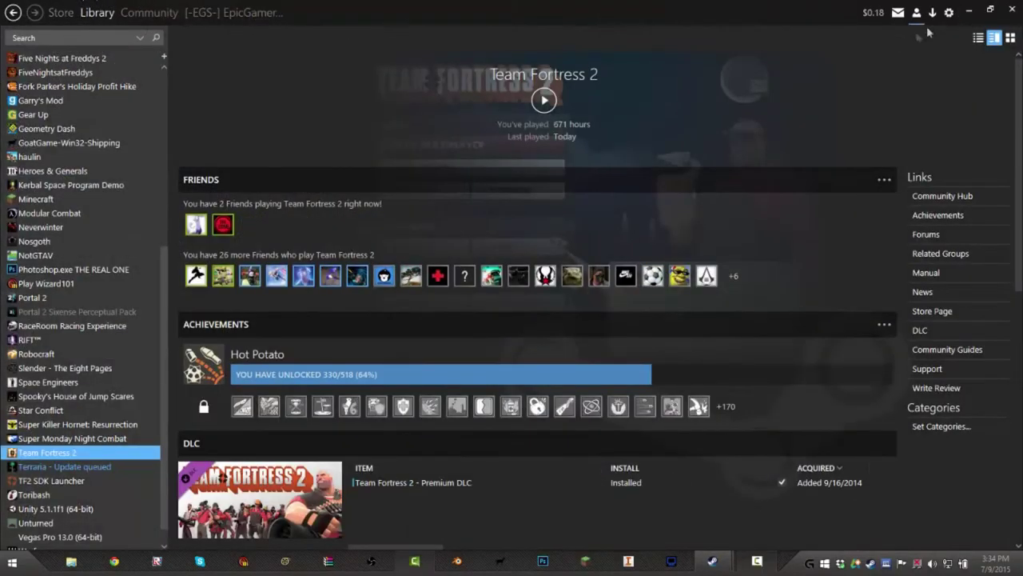
{"action": "left_click", "coordinate": [949, 13]}
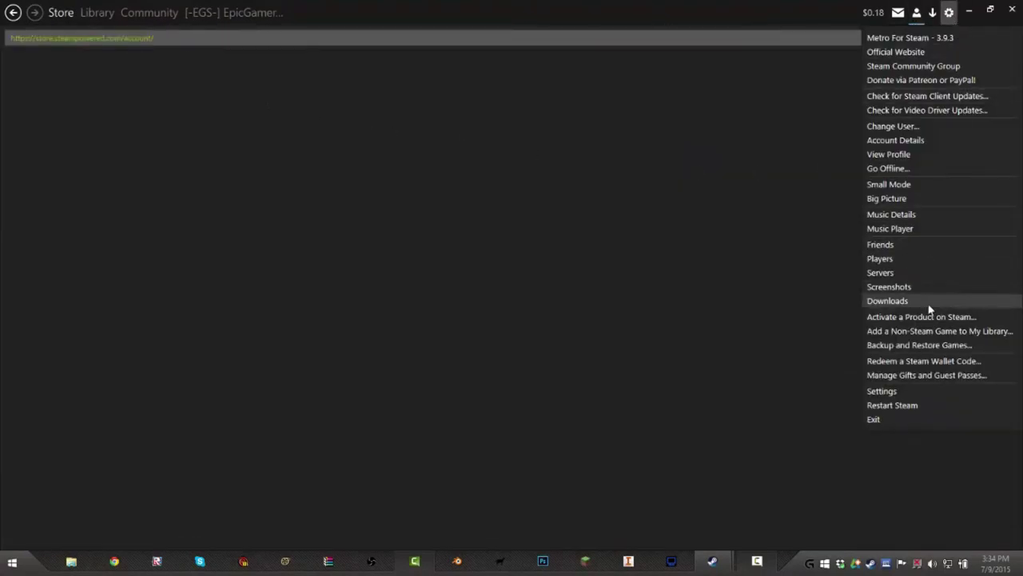
{"action": "left_click", "coordinate": [923, 391]}
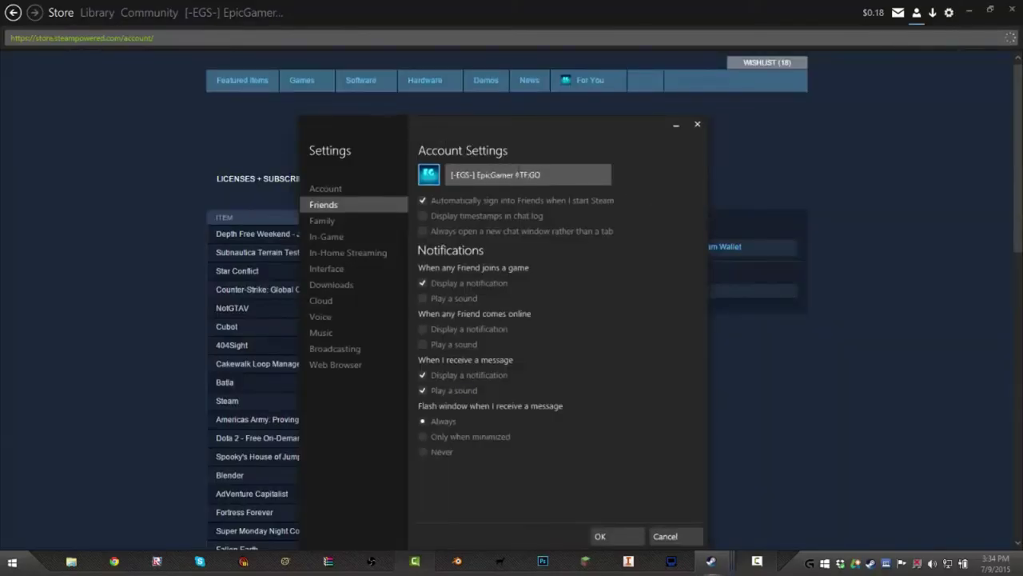
{"action": "left_click_drag", "start_coordinate": [572, 156], "coordinate": [591, 96]}
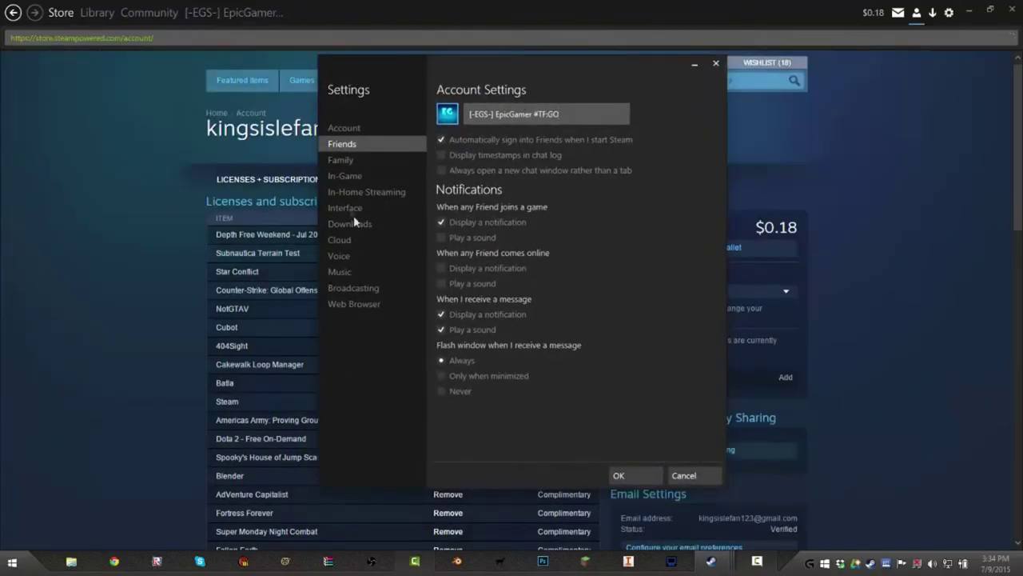
{"action": "left_click", "coordinate": [354, 211]}
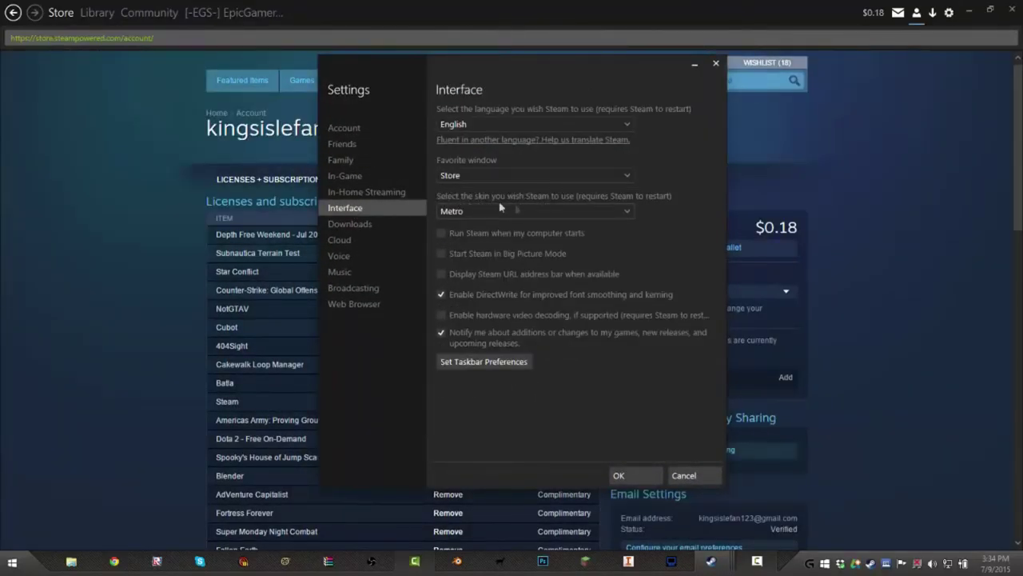
Step: Select Metro as the skin Steam uses and accept the settings
{"action": "left_click", "coordinate": [557, 214]}
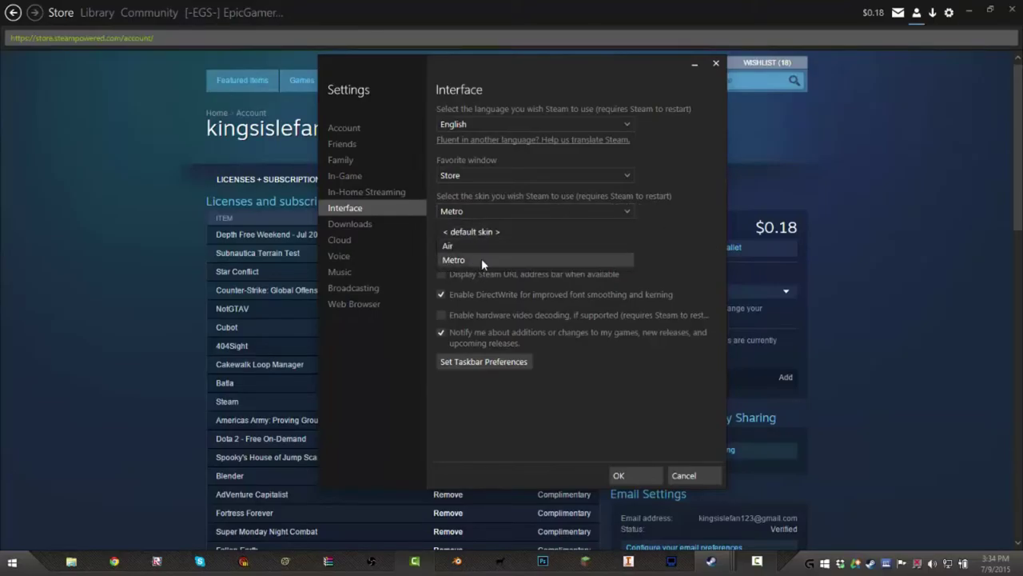
{"action": "left_click", "coordinate": [482, 258]}
{"action": "left_click", "coordinate": [622, 475]}
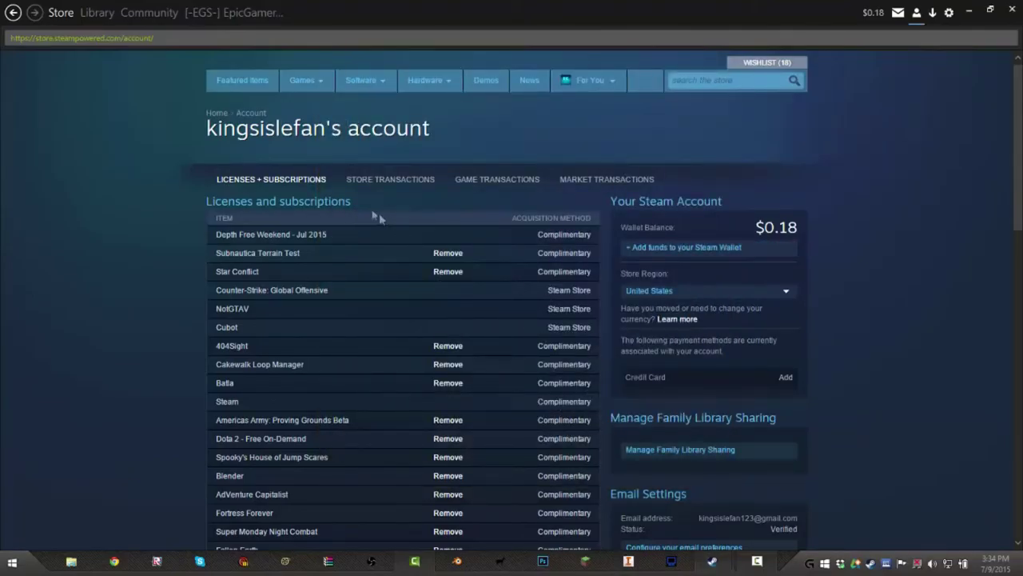
Step: Return to the game library and view the Team Fortress 2 page in the Metro skin
{"action": "left_click", "coordinate": [96, 13]}
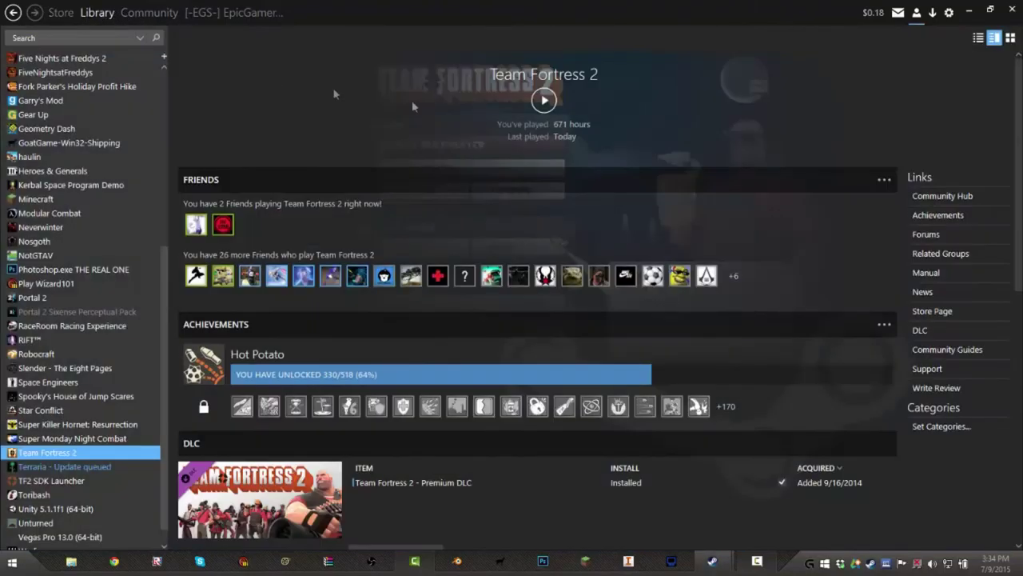
{"action": "mouse_move", "coordinate": [230, 18]}
{"action": "mouse_move", "coordinate": [467, 289]}
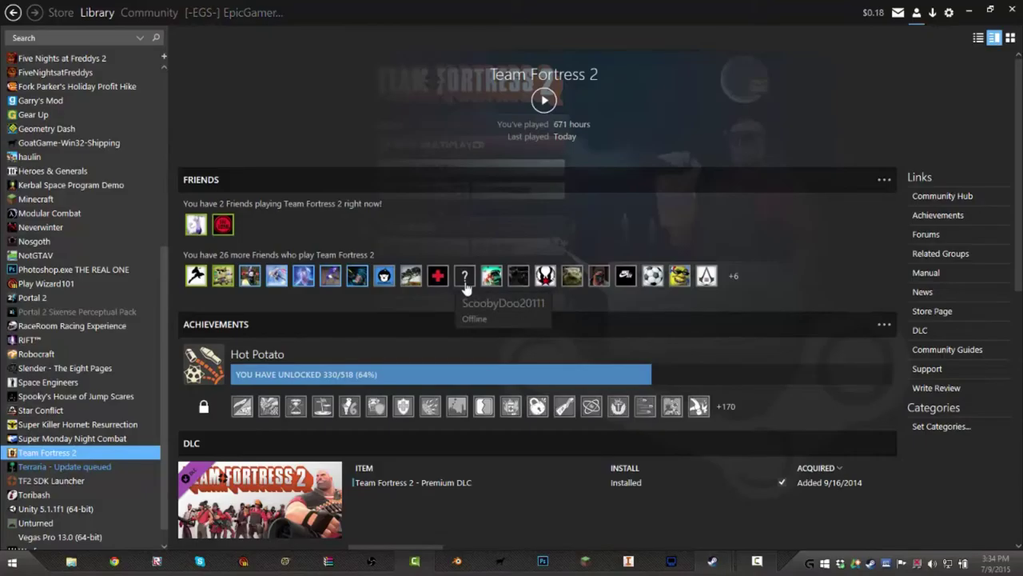